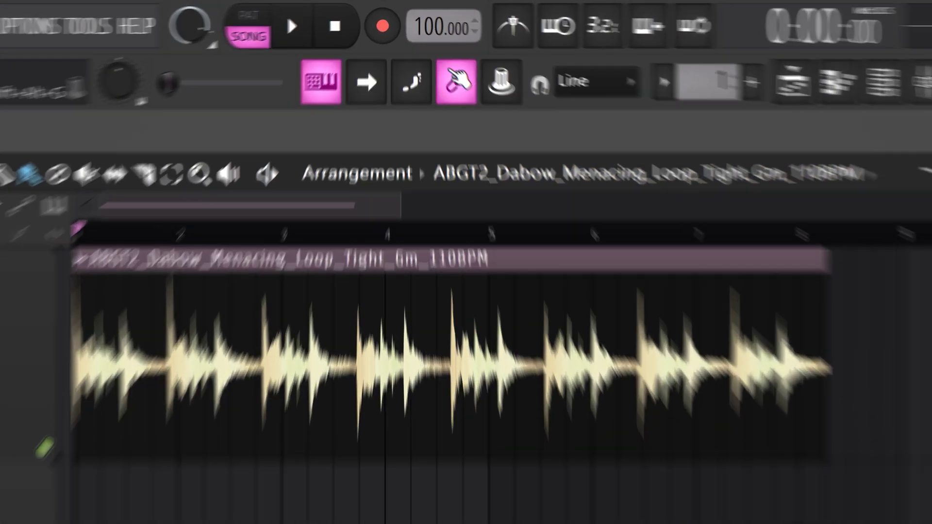
Raise the project tempo from 100 to 110 BPM to match the loop
{"action": "left_click_drag", "start_coordinate": [425, 16], "coordinate": [424, 8]}
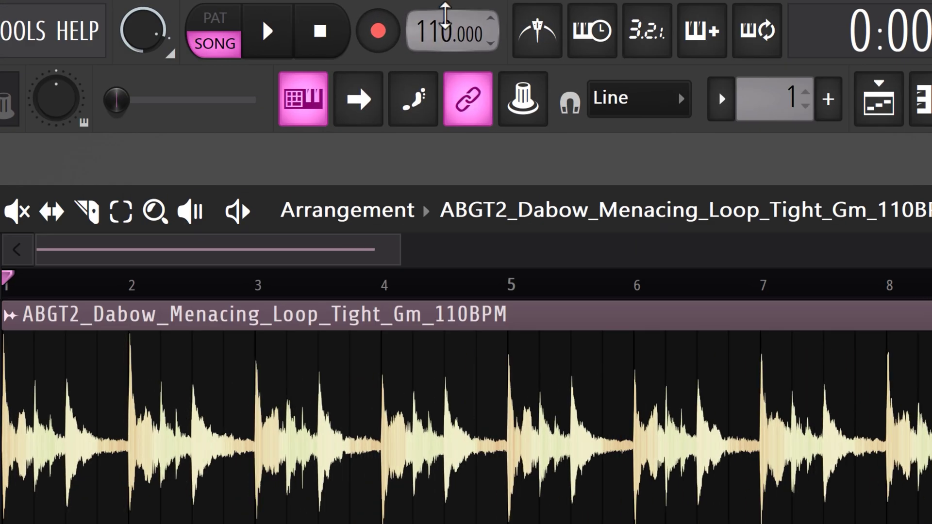
Load the ABGT2 loop into a new Fruity Slicer channel and re-slice it on every beat
{"action": "double_click", "coordinate": [385, 313]}
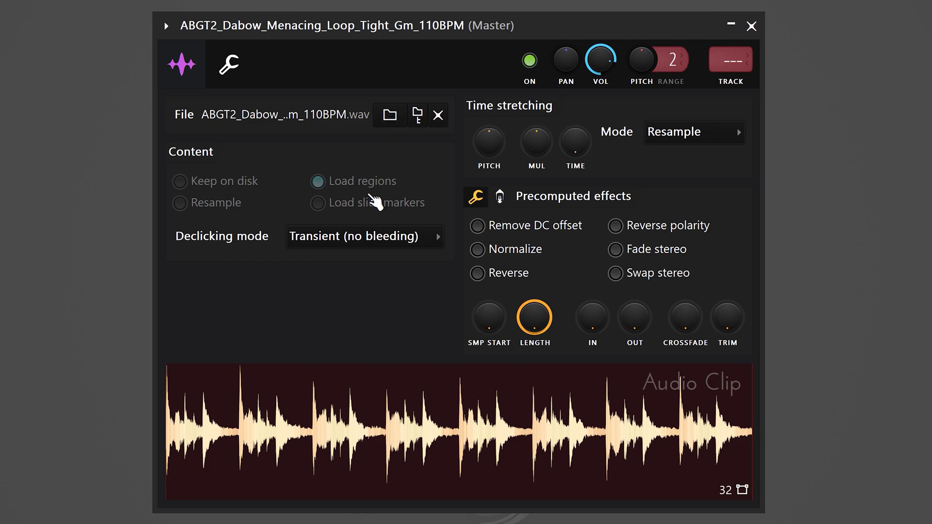
{"action": "right_click", "coordinate": [396, 430]}
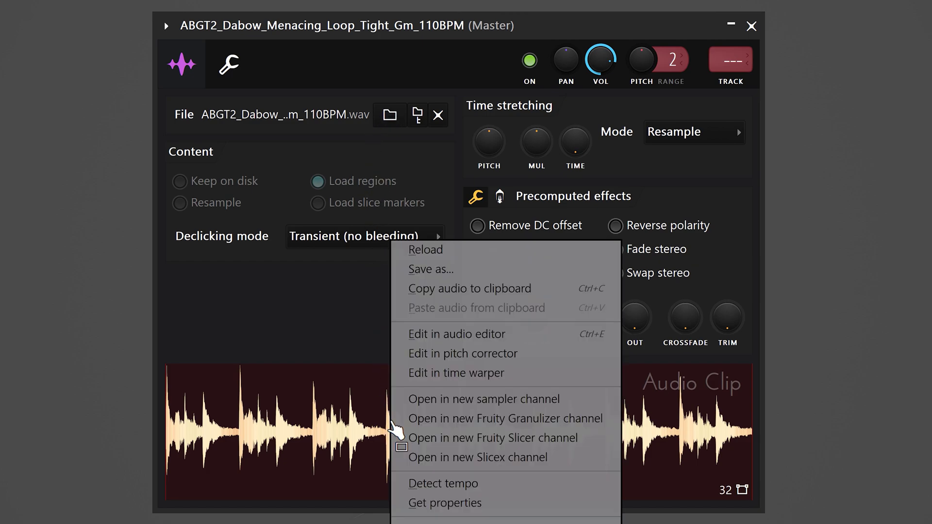
{"action": "left_click", "coordinate": [480, 438]}
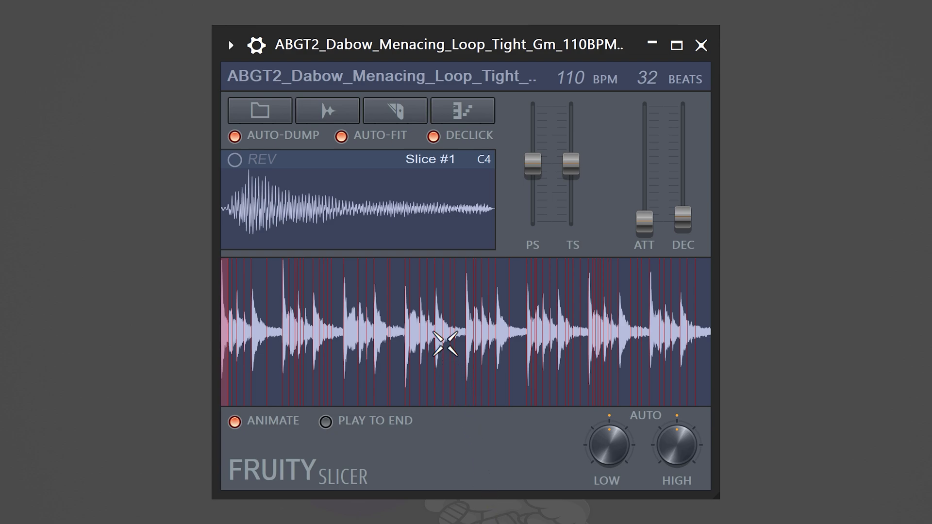
{"action": "left_click", "coordinate": [396, 111]}
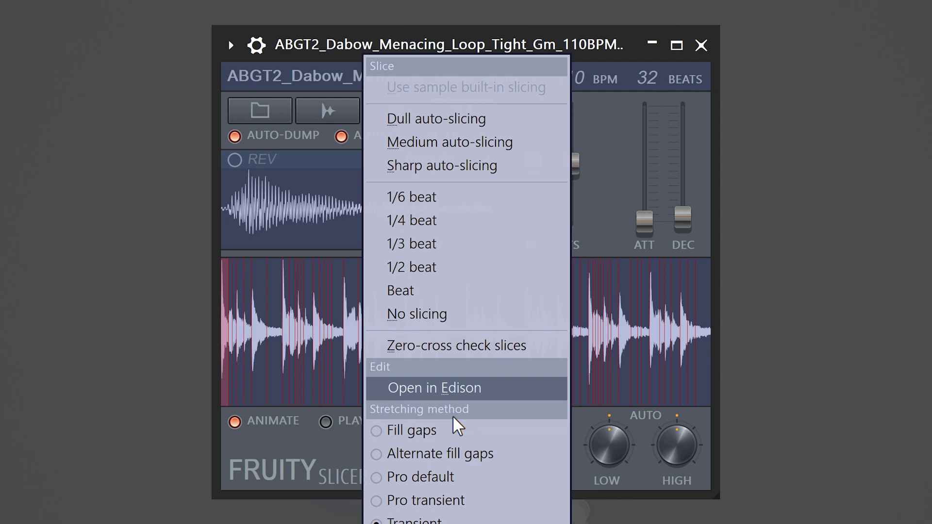
{"action": "left_click", "coordinate": [459, 293]}
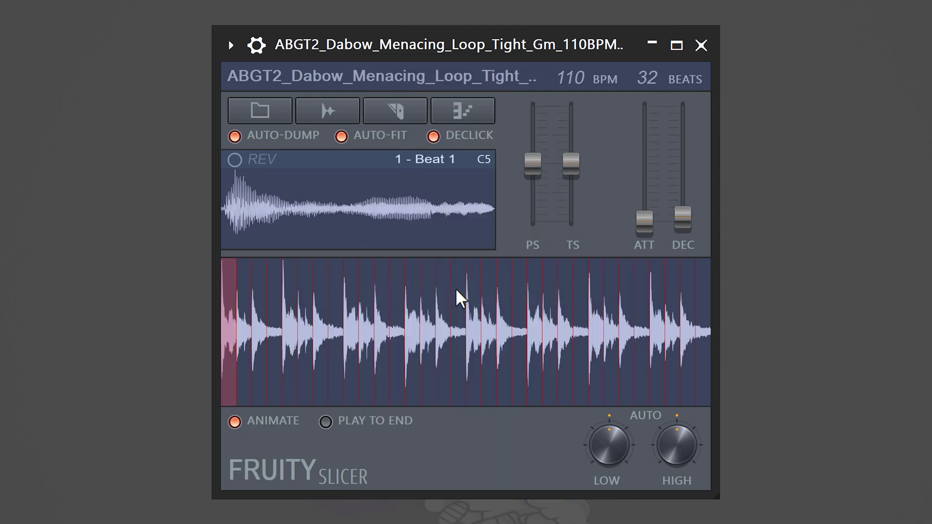
Show the Fruity Slicer's beat-slice notes in the piano roll
{"action": "key", "text": "F7"}
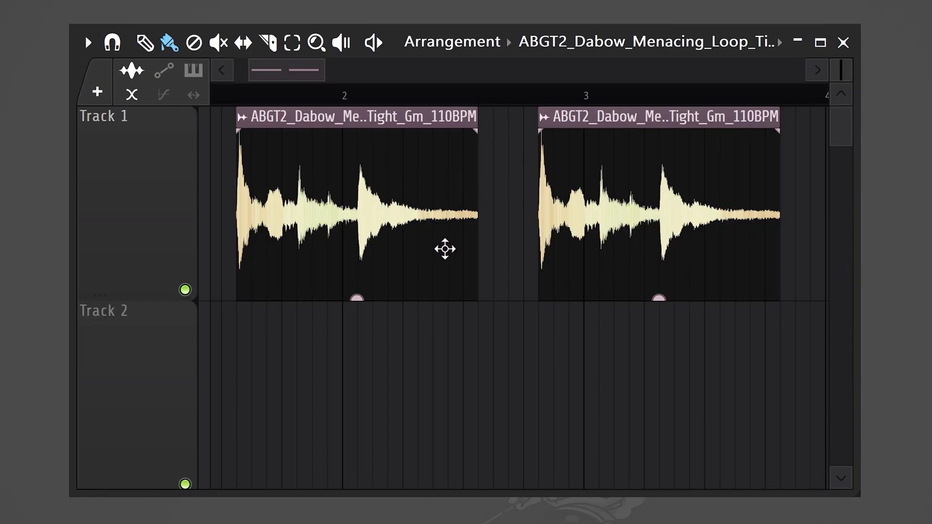
Fade in the second loop clip and reverse the fourth beat slice in Fruity Slicer
{"action": "left_click_drag", "start_coordinate": [546, 137], "coordinate": [600, 137]}
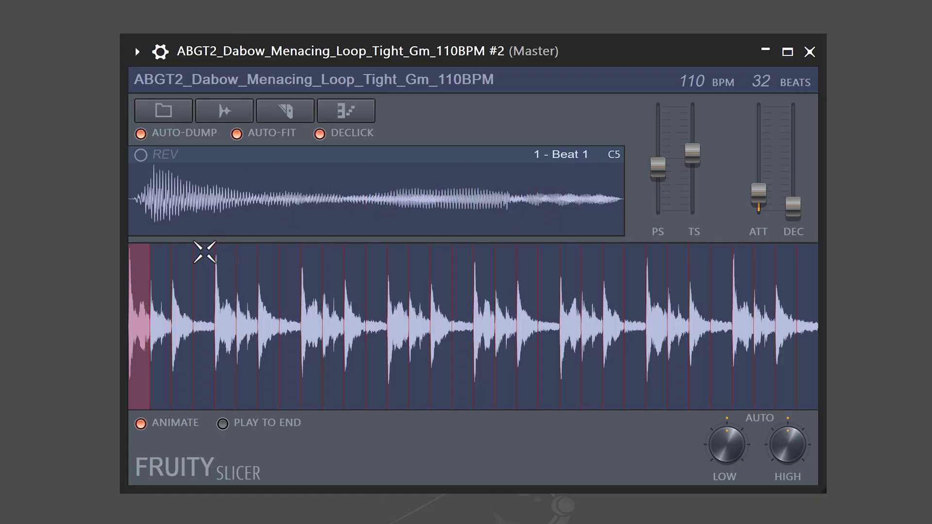
{"action": "left_click", "coordinate": [204, 249]}
{"action": "left_click", "coordinate": [141, 155]}
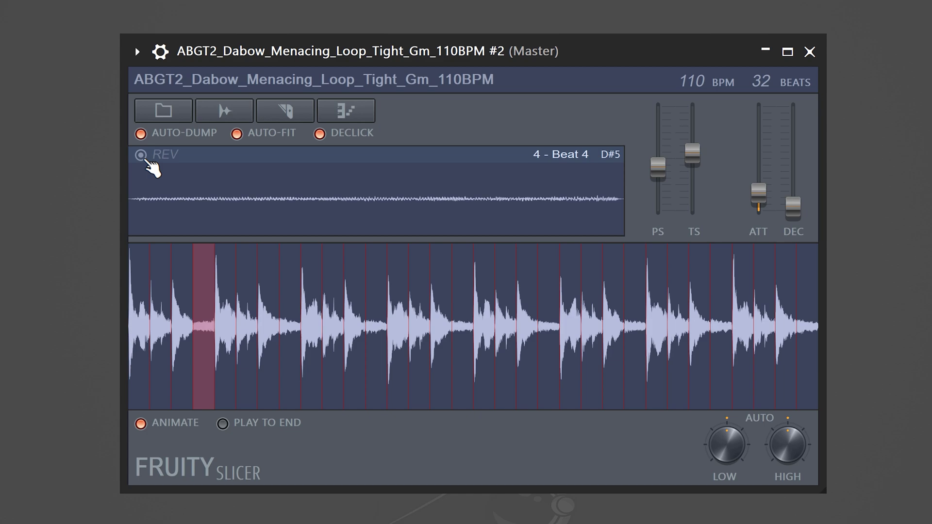
{"action": "left_click", "coordinate": [138, 253]}
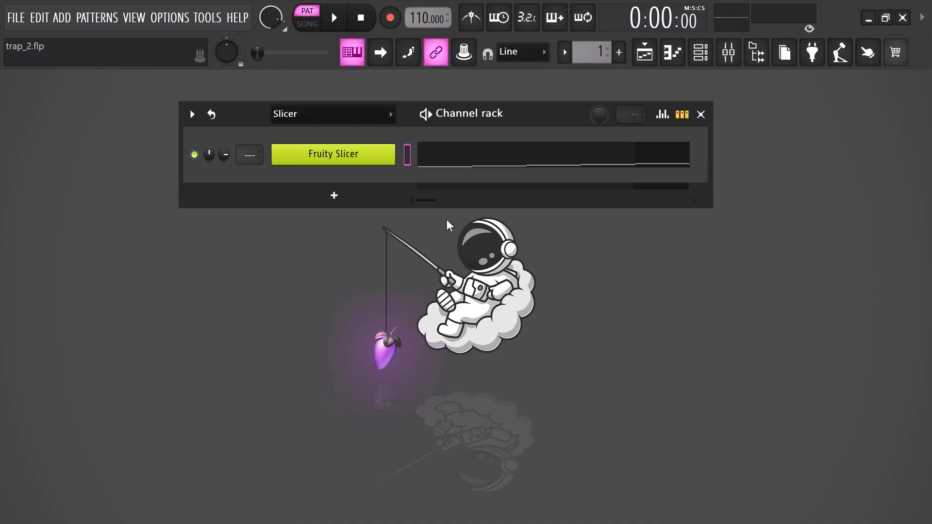
Delete all slice notes from the Fruity Slicer's piano roll
{"action": "left_click", "coordinate": [489, 163]}
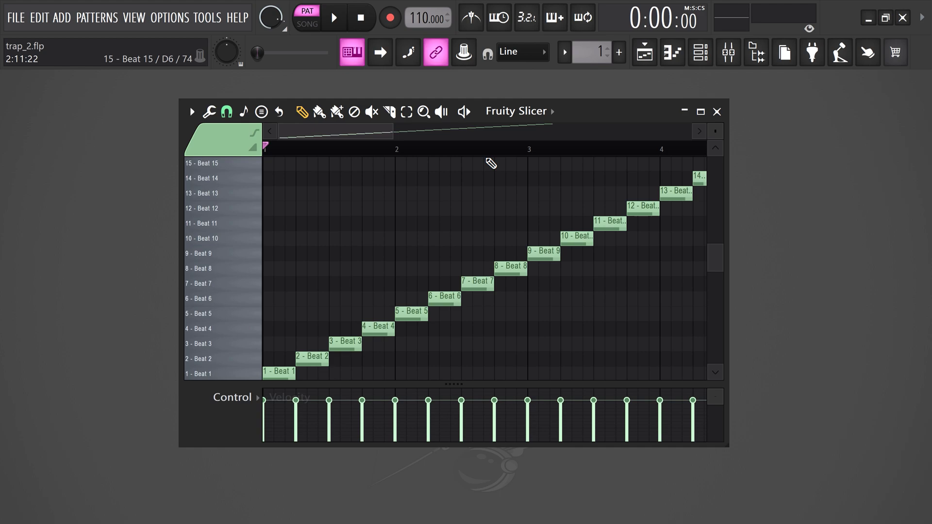
{"action": "key", "text": "ctrl+a"}
{"action": "key", "text": "Delete"}
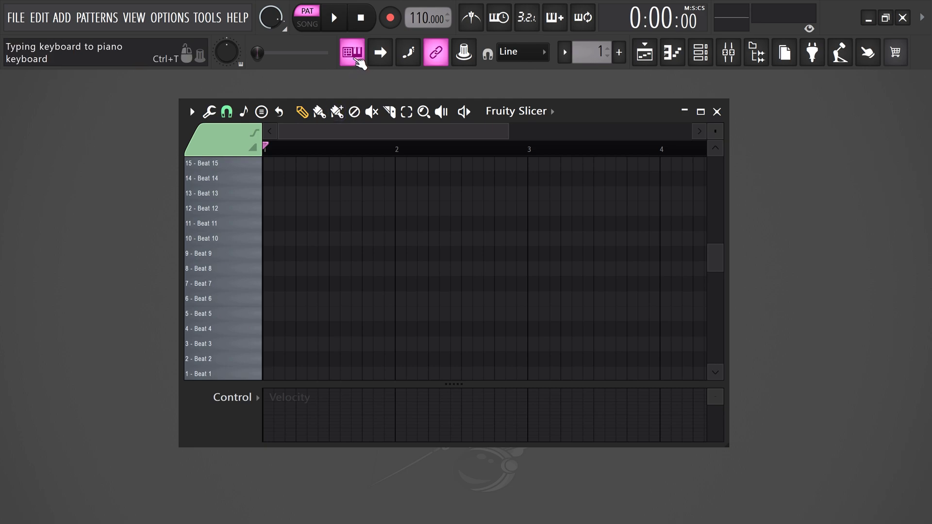
Audition the Beat 1, 3, 5, 6 and 8 slices from the typing keyboard
{"action": "key", "text": "z"}
{"action": "key", "text": "x"}
{"action": "key", "text": "c"}
{"action": "key", "text": "v"}
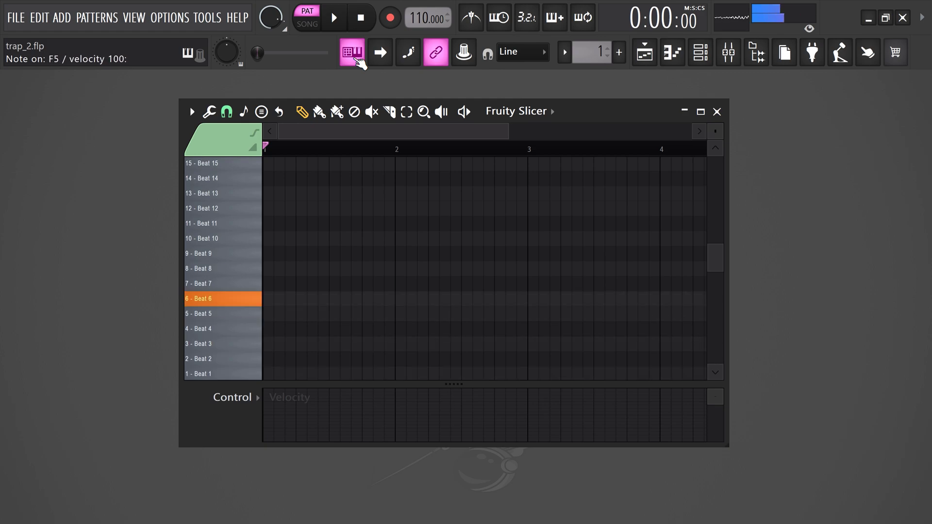
{"action": "key", "text": "b"}
{"action": "key", "text": "z"}
{"action": "key", "text": "x"}
{"action": "key", "text": "c"}
{"action": "key", "text": "v"}
{"action": "key", "text": "z"}
Pencil in Beat 1, 3, 6 and 5 slice notes, shortening and shifting the second Beat 6
{"action": "left_click", "coordinate": [266, 375]}
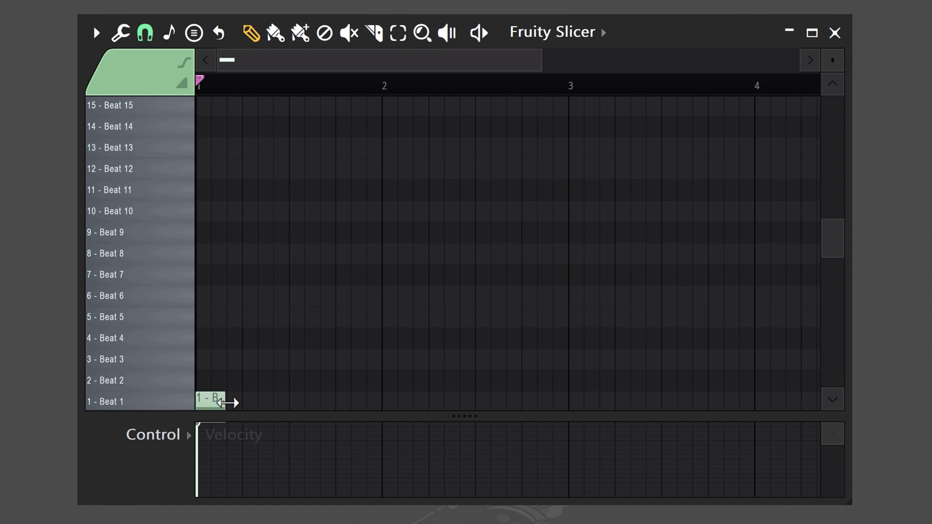
{"action": "left_click", "coordinate": [233, 360]}
{"action": "left_click", "coordinate": [265, 294]}
{"action": "left_click", "coordinate": [294, 400]}
{"action": "left_click", "coordinate": [325, 358]}
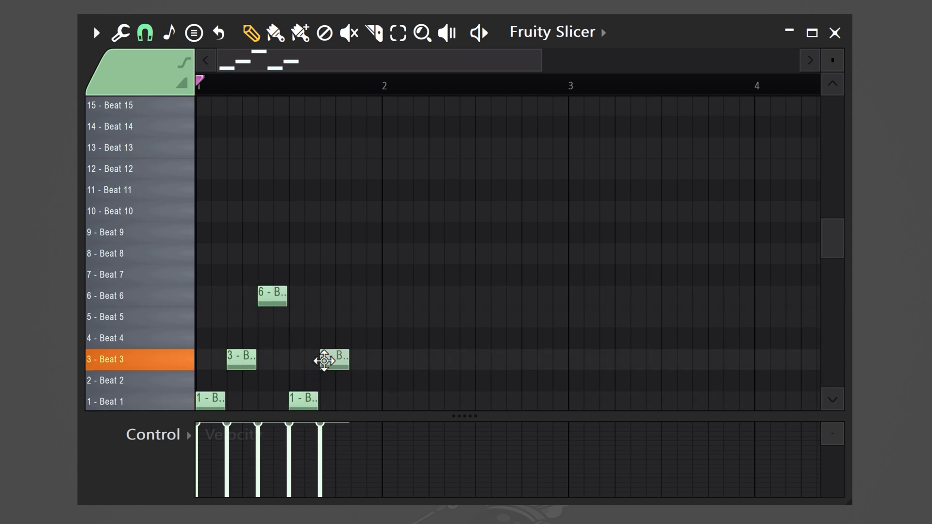
{"action": "left_click", "coordinate": [356, 296]}
{"action": "left_click_drag", "start_coordinate": [379, 298], "coordinate": [372, 299]}
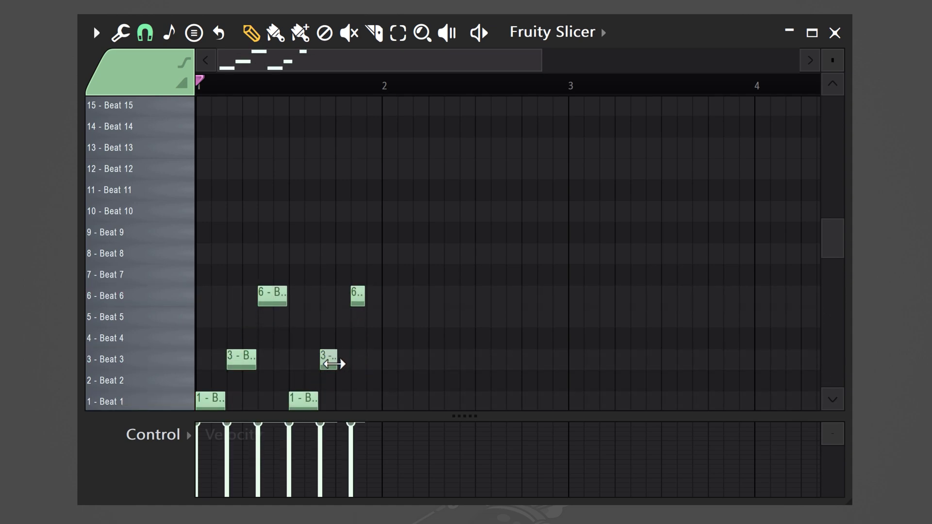
{"action": "left_click", "coordinate": [276, 322]}
{"action": "left_click_drag", "start_coordinate": [356, 297], "coordinate": [340, 297]}
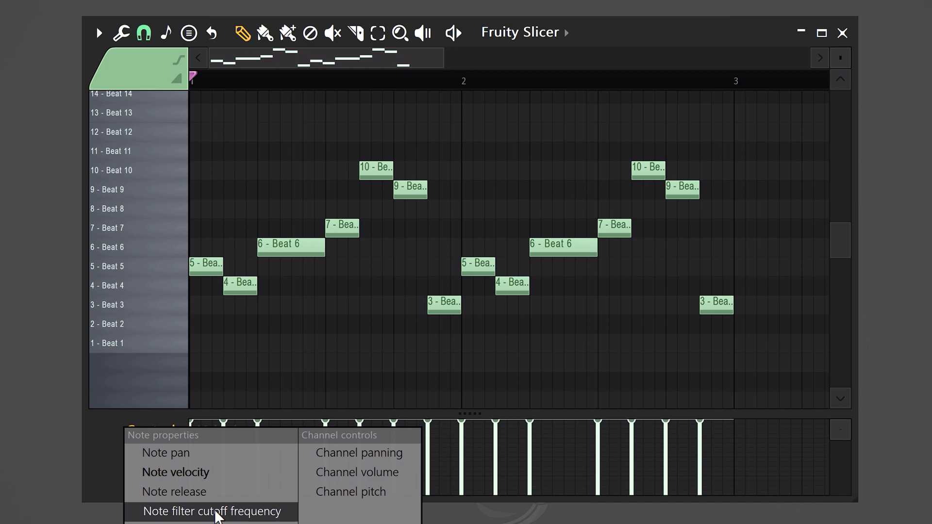
Edit note filter cutoff values in the control lane and play the pattern to hear them
{"action": "left_click", "coordinate": [214, 511]}
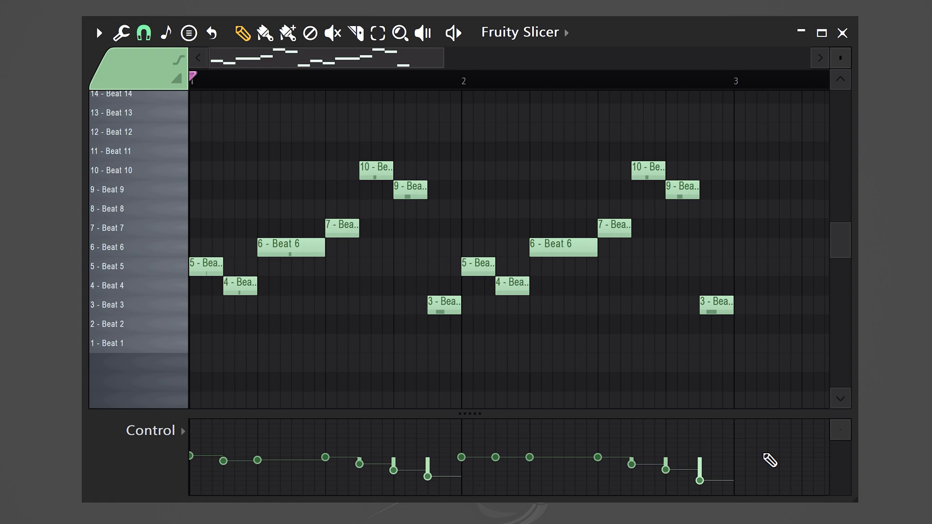
{"action": "key", "text": "space"}
Add a lengthened slide note at A4 under the final Beat 3 slice and play it
{"action": "left_click", "coordinate": [602, 364]}
{"action": "double_click", "coordinate": [605, 364]}
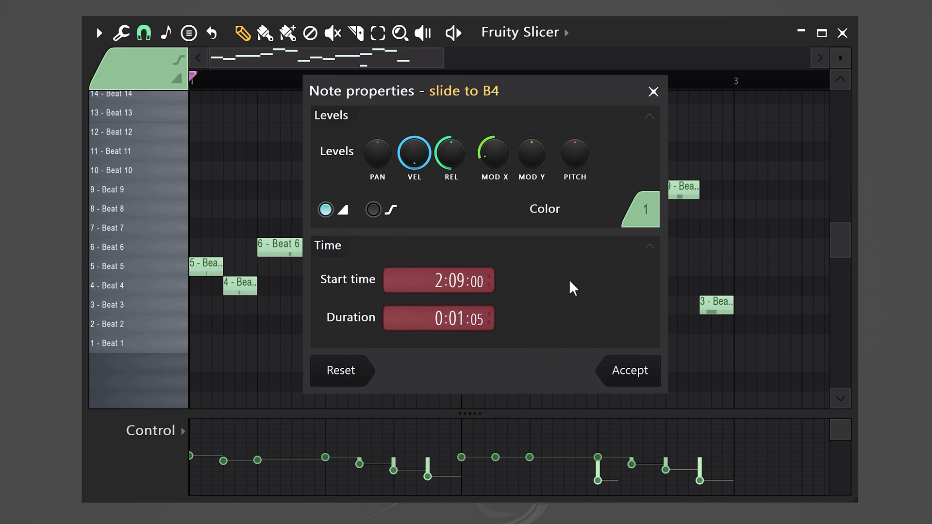
{"action": "left_click", "coordinate": [632, 372]}
{"action": "left_click_drag", "start_coordinate": [602, 364], "coordinate": [626, 356]}
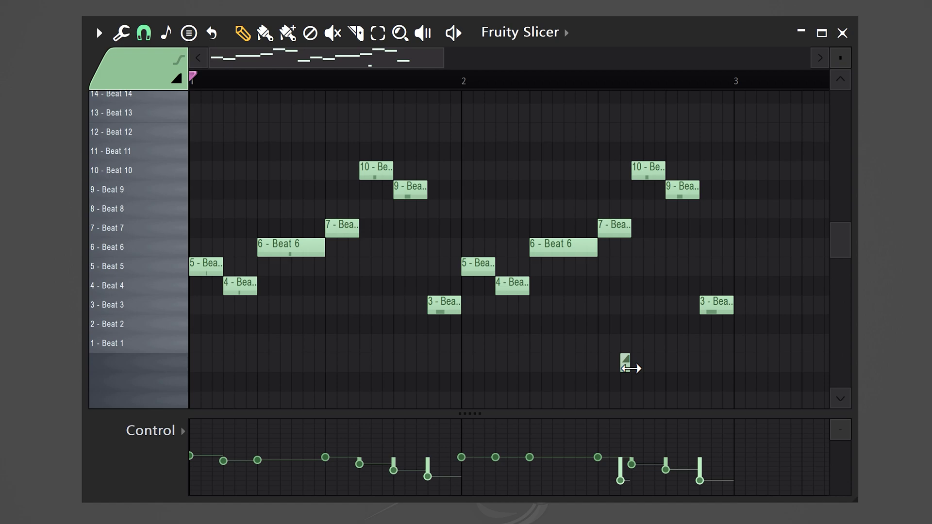
{"action": "left_click_drag", "start_coordinate": [630, 368], "coordinate": [731, 410]}
{"action": "scroll", "coordinate": [825, 301], "scroll_direction": "down", "scroll_amount": 6}
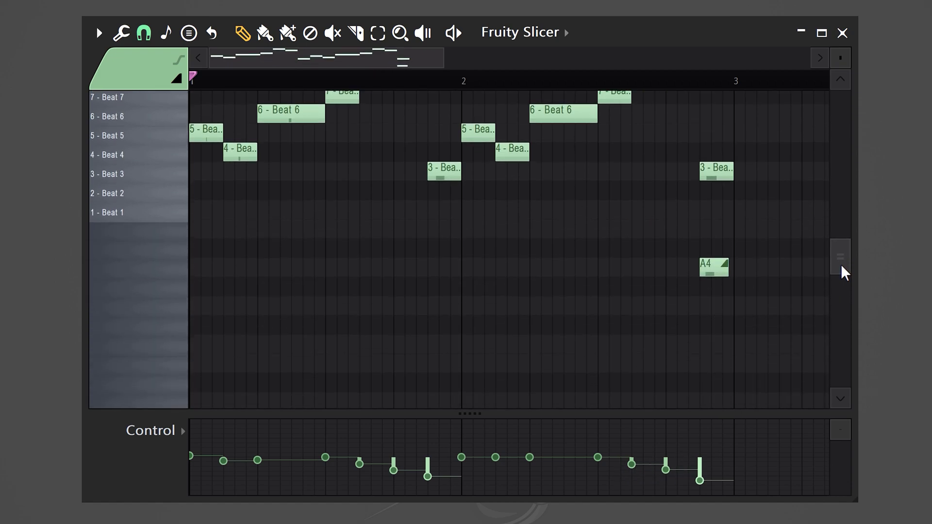
{"action": "left_click_drag", "start_coordinate": [721, 281], "coordinate": [713, 230]}
{"action": "scroll", "coordinate": [334, 307], "scroll_direction": "up", "scroll_amount": 6}
{"action": "key", "text": "space"}
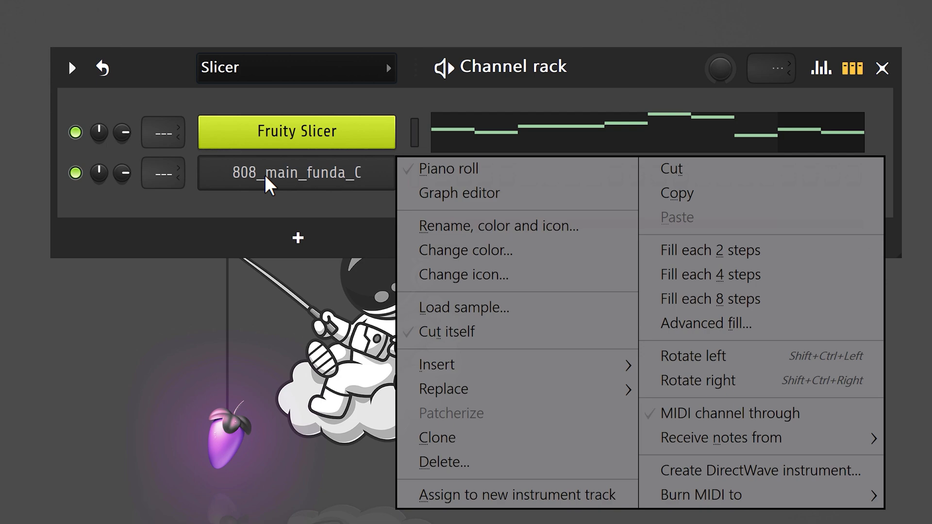
Toggle the Cut itself option on the 808_main_funda_C channel
{"action": "left_click", "coordinate": [465, 332]}
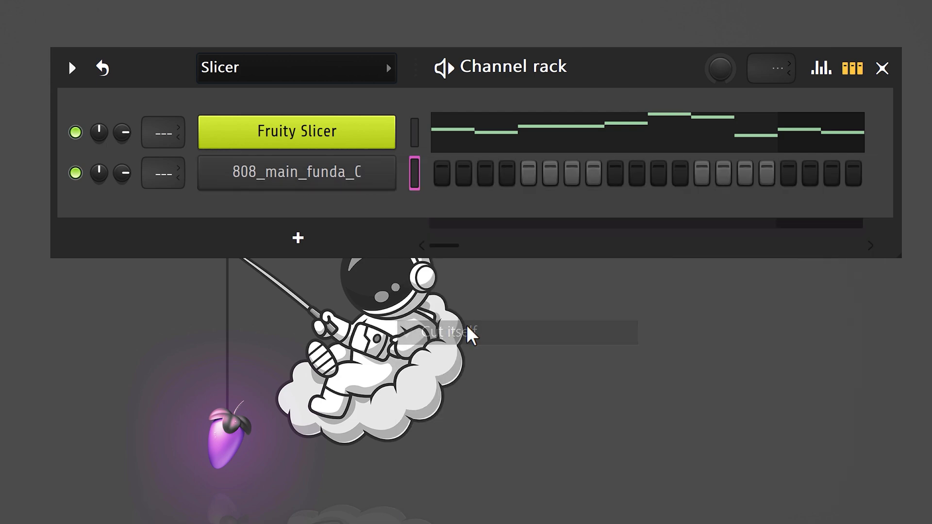